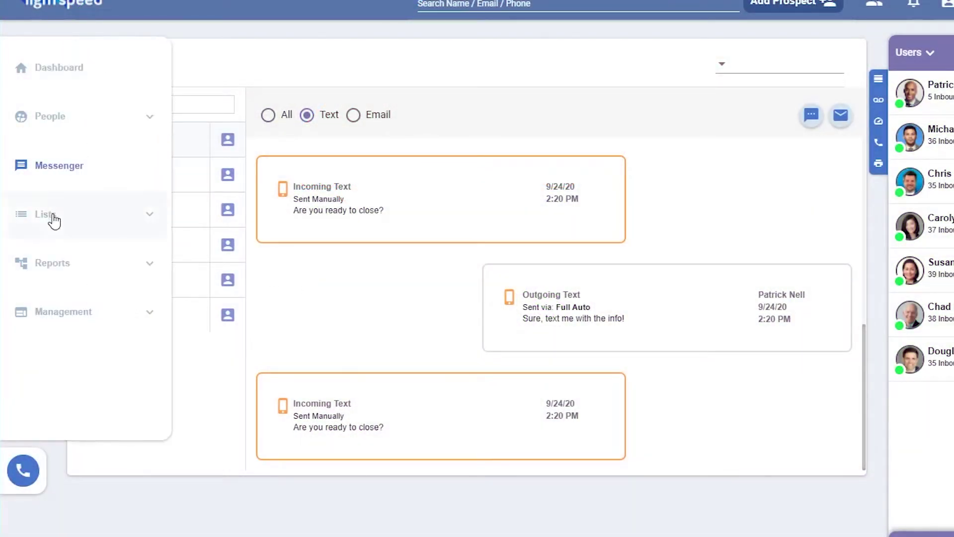
# - Go to the Lists overview with the filter kept at All and enter the Pro Sports Prospects list
pyautogui.click(54, 221)
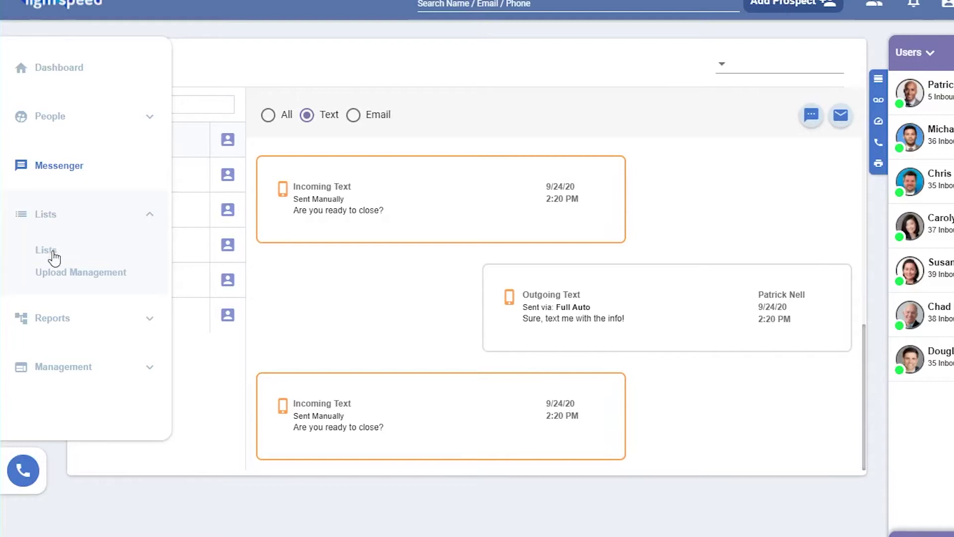
pyautogui.click(54, 257)
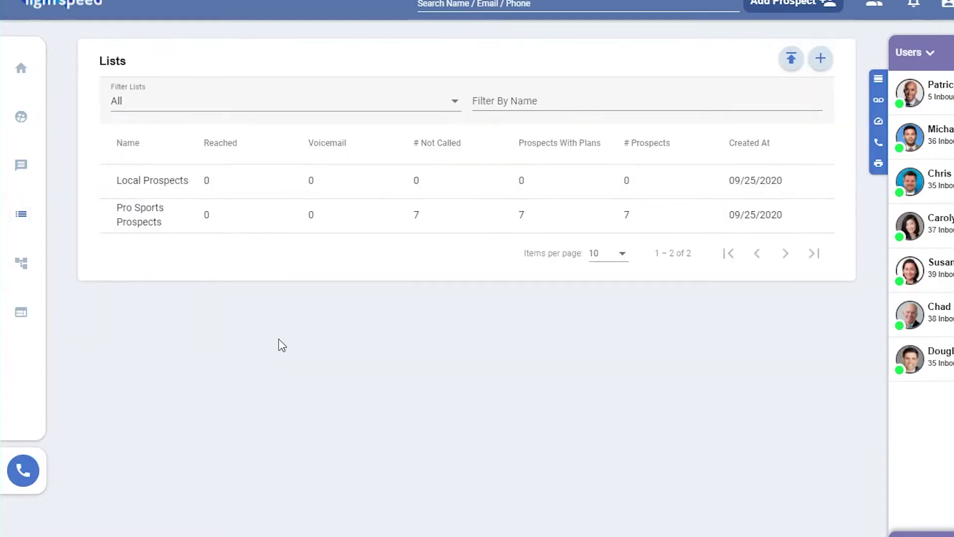
pyautogui.click(328, 112)
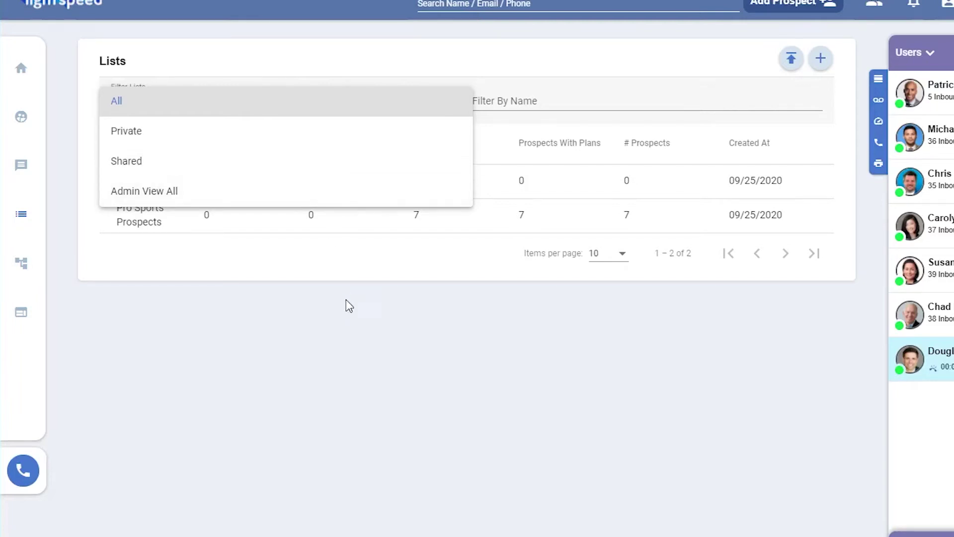
pyautogui.click(349, 312)
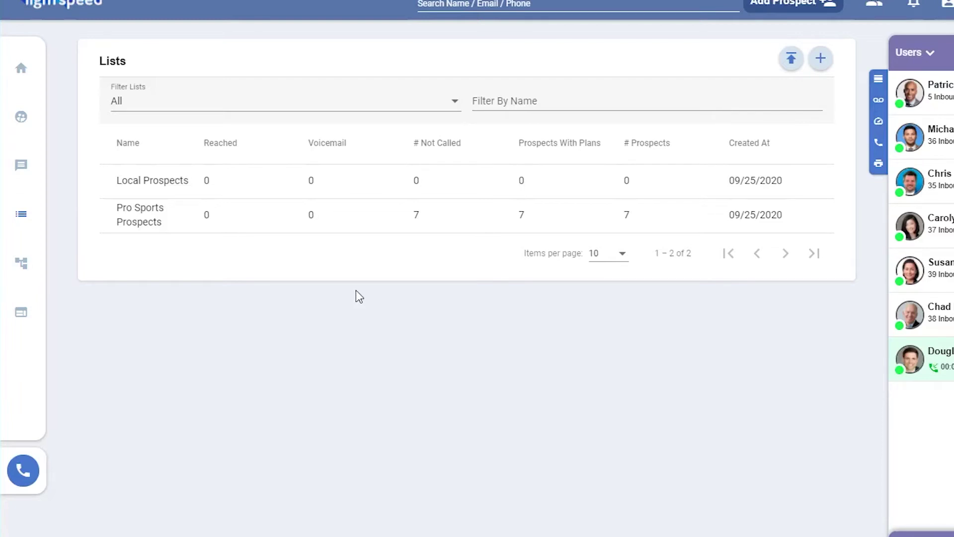
pyautogui.click(358, 222)
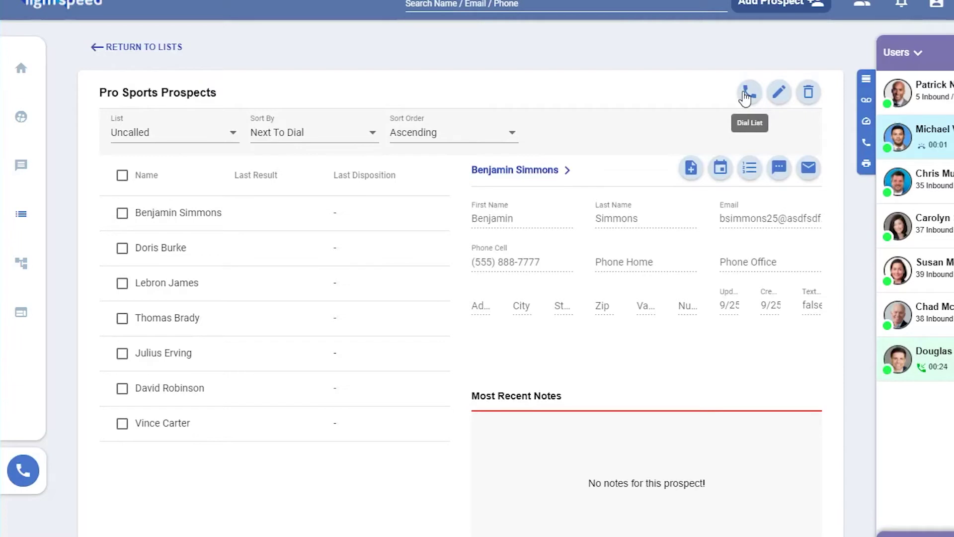
pyautogui.click(122, 214)
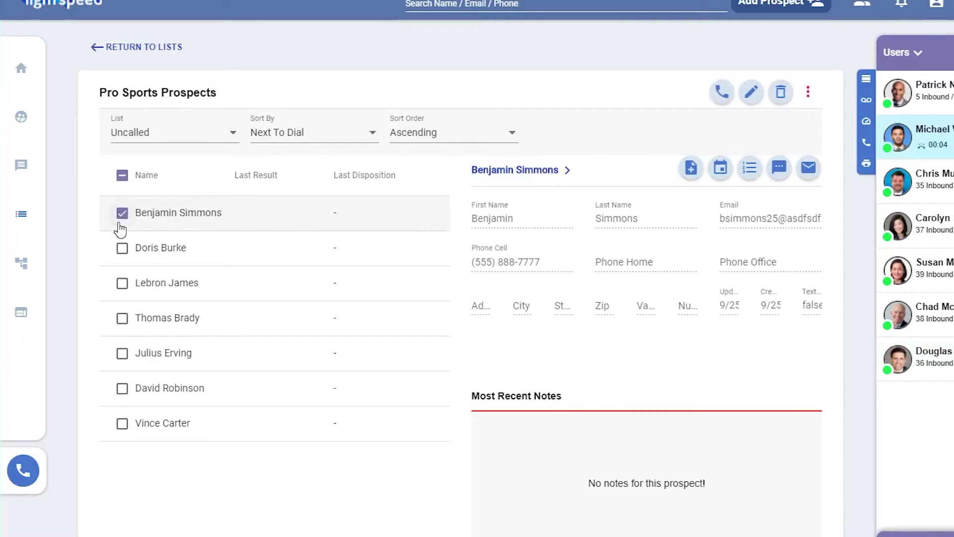
pyautogui.click(808, 92)
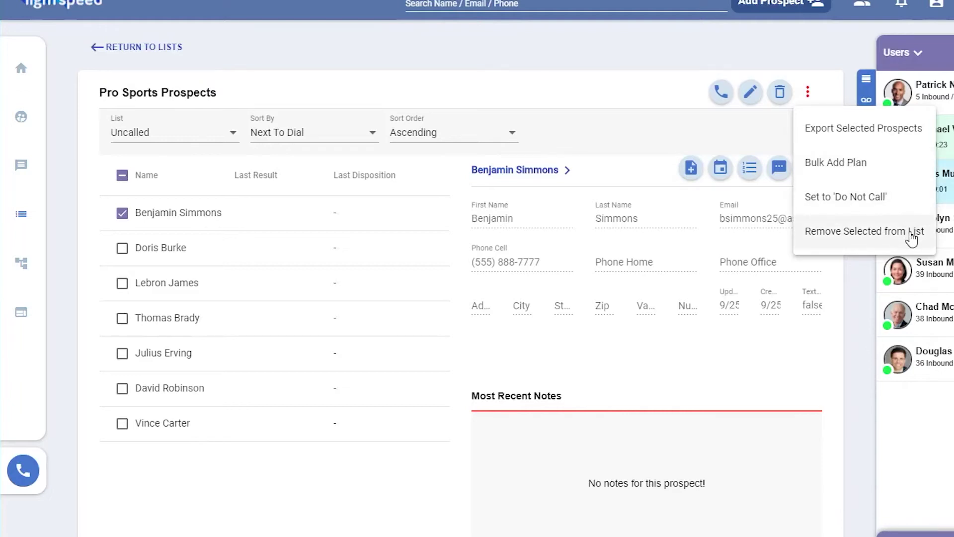
pyautogui.click(680, 114)
pyautogui.click(123, 177)
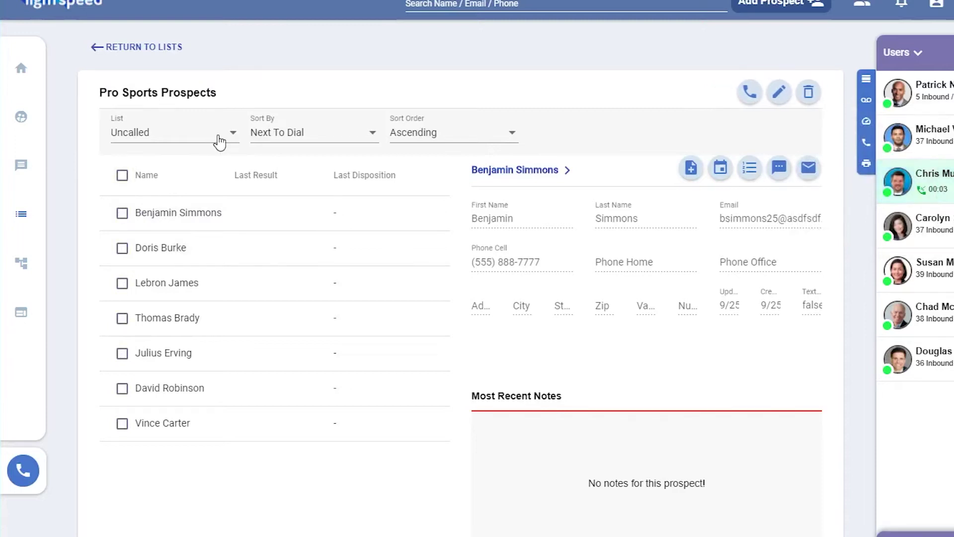
pyautogui.click(220, 142)
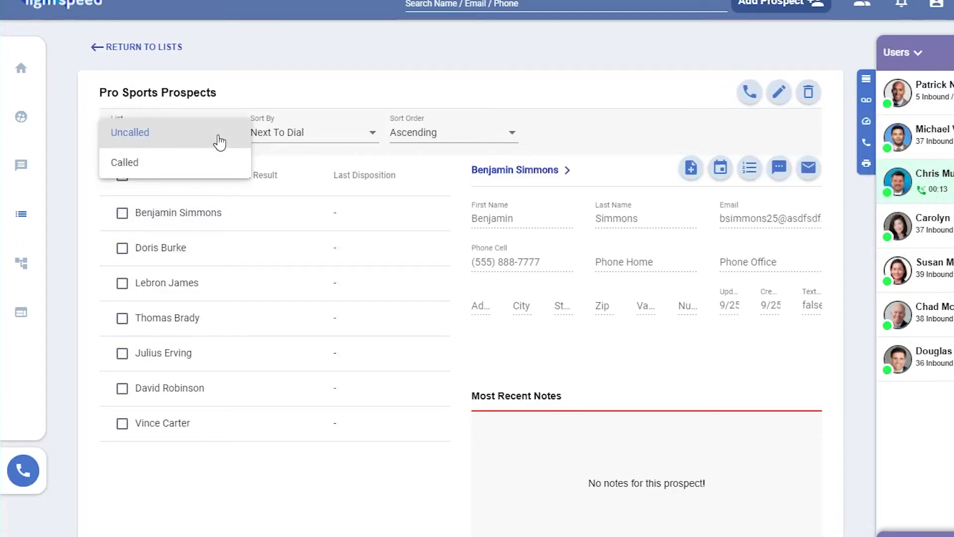
pyautogui.click(284, 138)
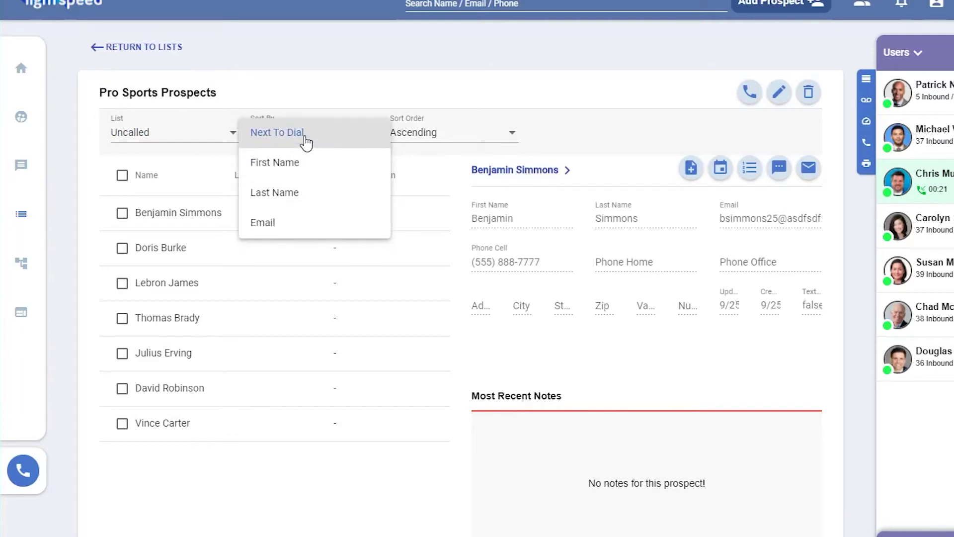
pyautogui.click(428, 140)
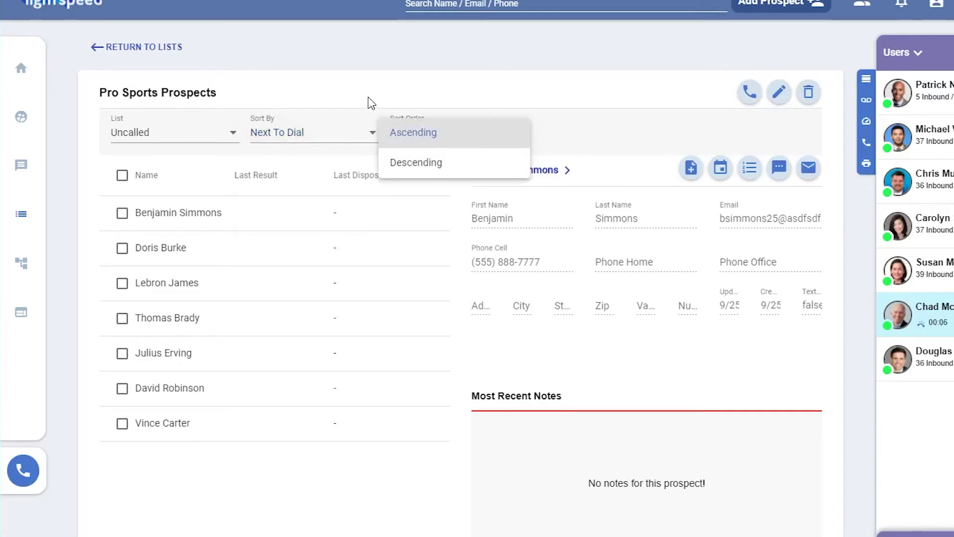
pyautogui.click(368, 102)
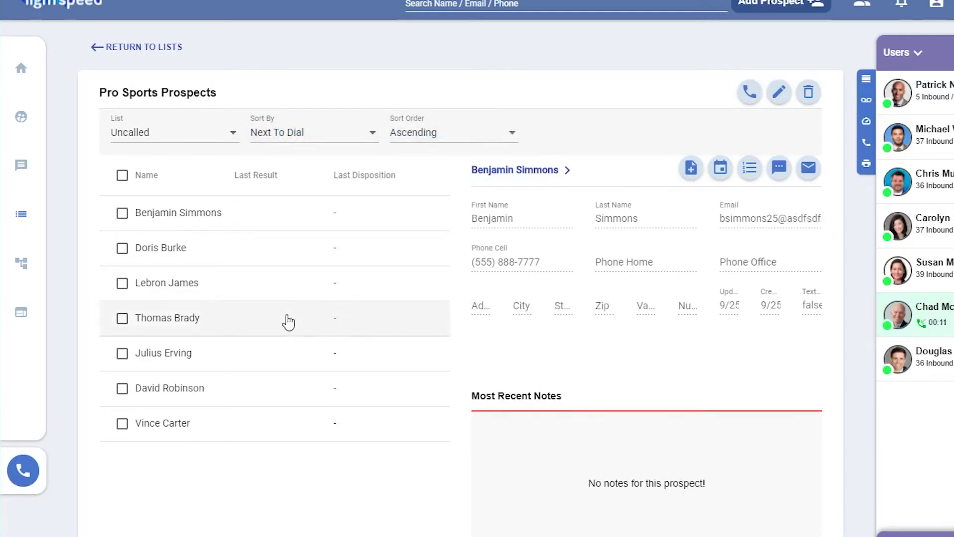
pyautogui.click(289, 321)
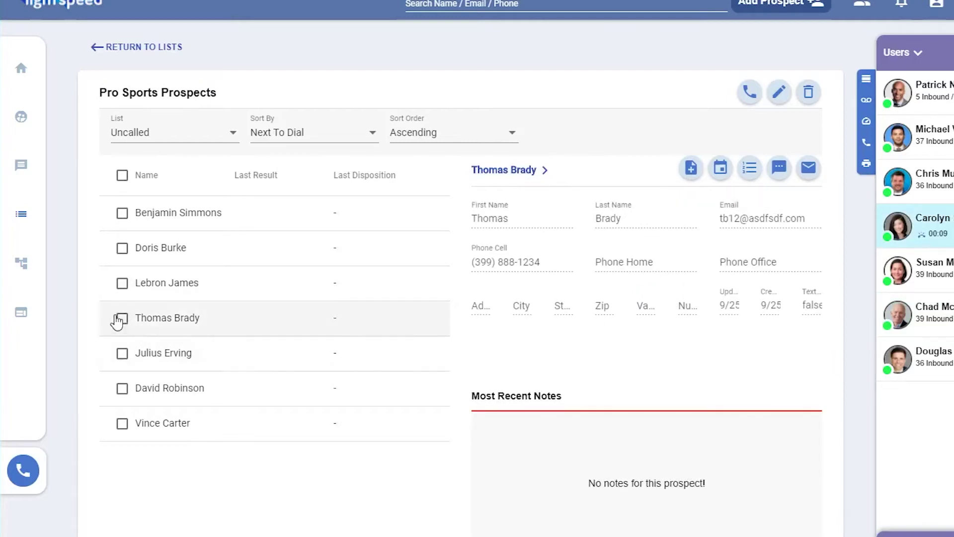
pyautogui.click(122, 318)
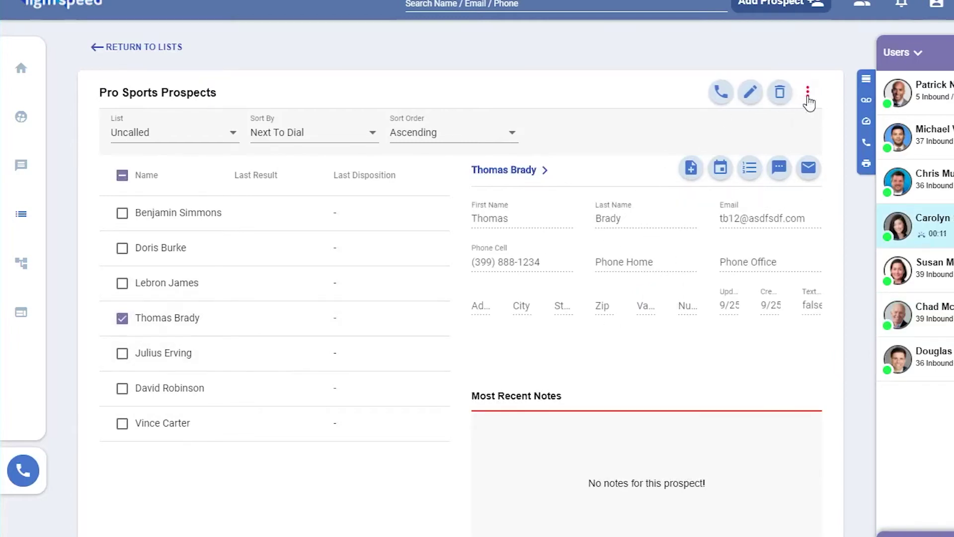
pyautogui.click(809, 101)
pyautogui.click(824, 199)
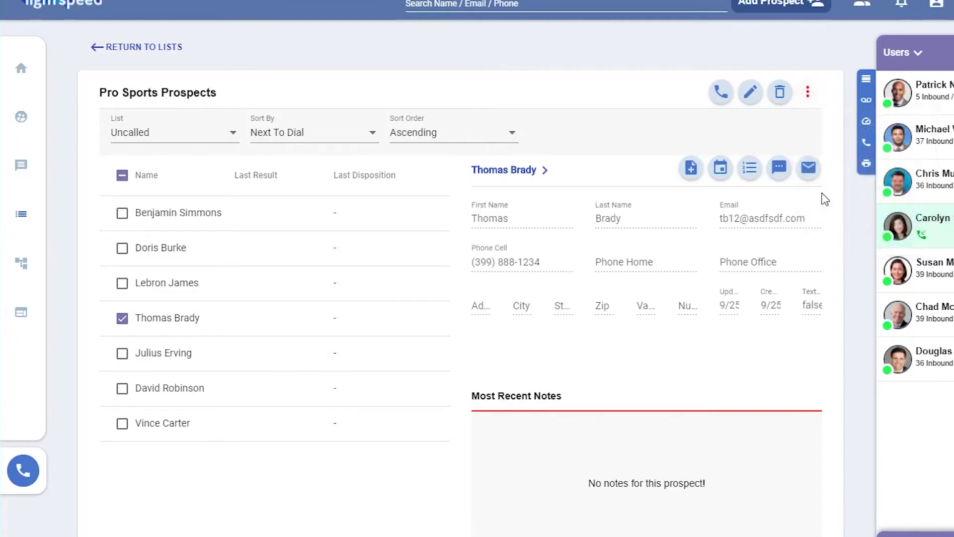
pyautogui.scroll(-1, 602, 336)
pyautogui.scroll(-3, 582, 342)
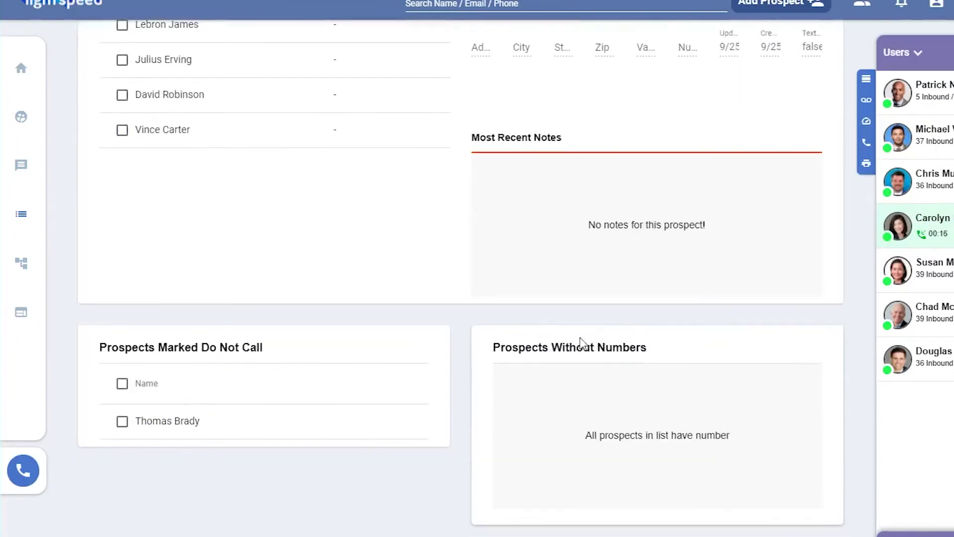
pyautogui.scroll(3, 329, 432)
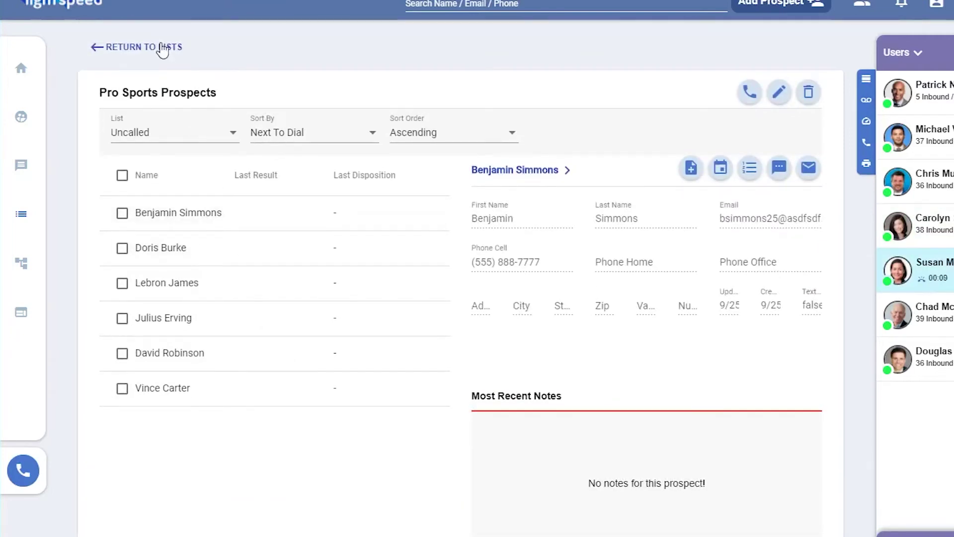
pyautogui.click(158, 46)
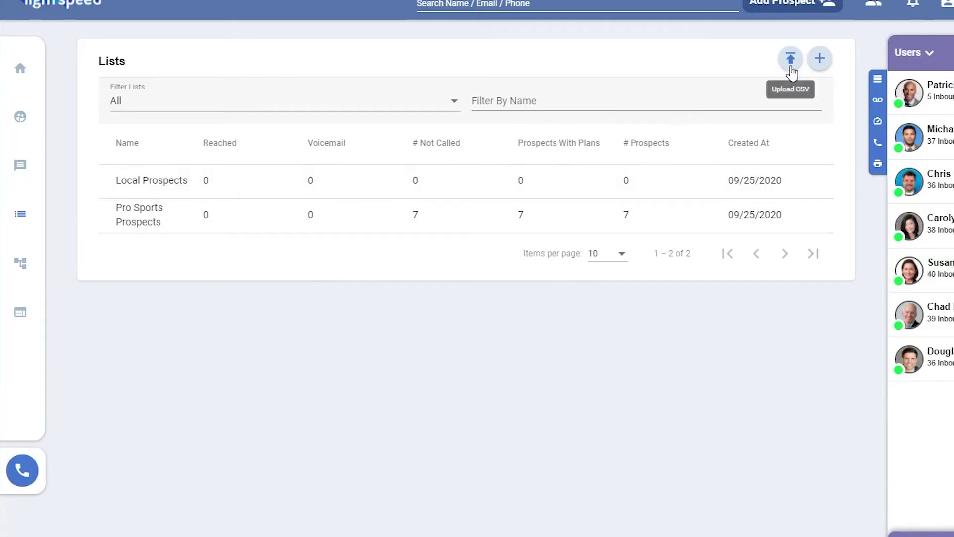
# - Start a CSV upload targeting the Local Prospects list, filter left at All, and continue
pyautogui.click(792, 71)
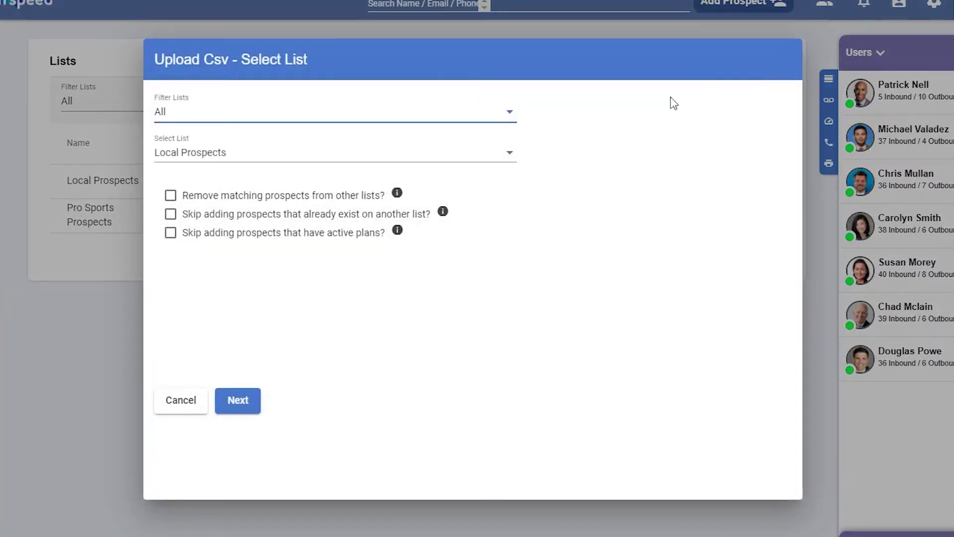
pyautogui.click(509, 116)
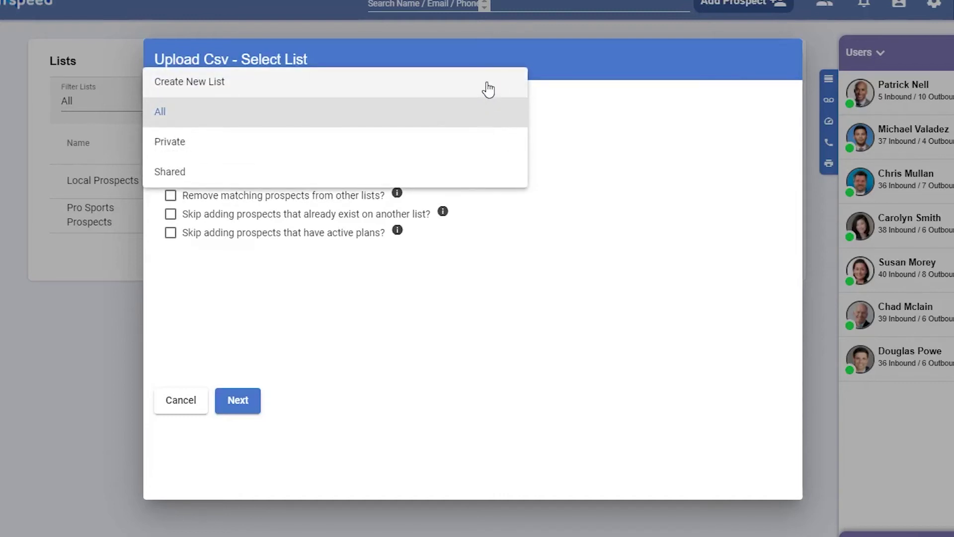
pyautogui.click(558, 129)
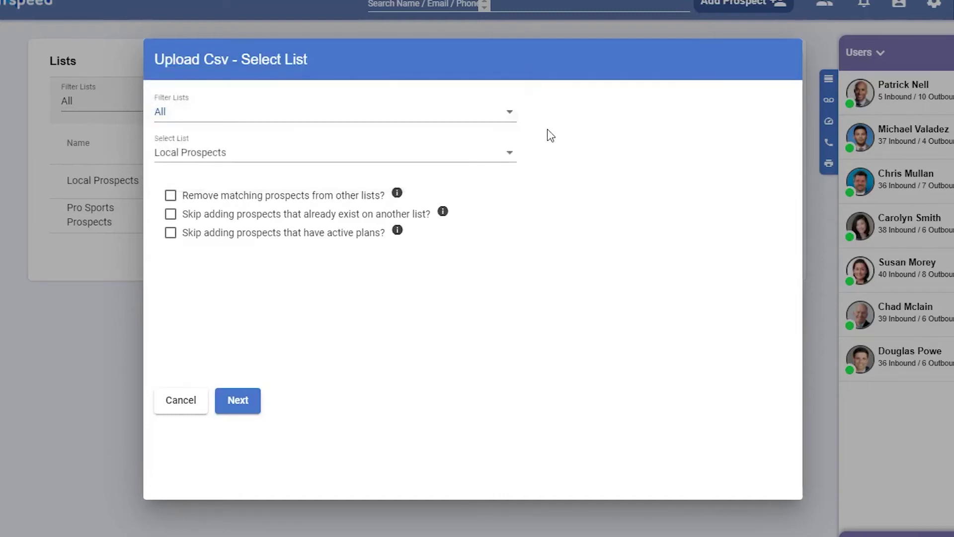
pyautogui.click(509, 161)
pyautogui.click(509, 161)
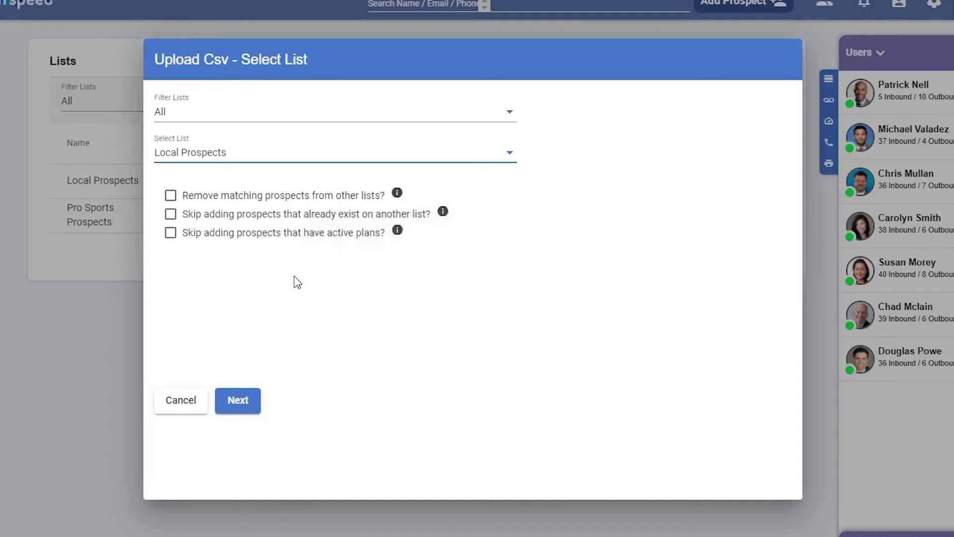
pyautogui.click(251, 396)
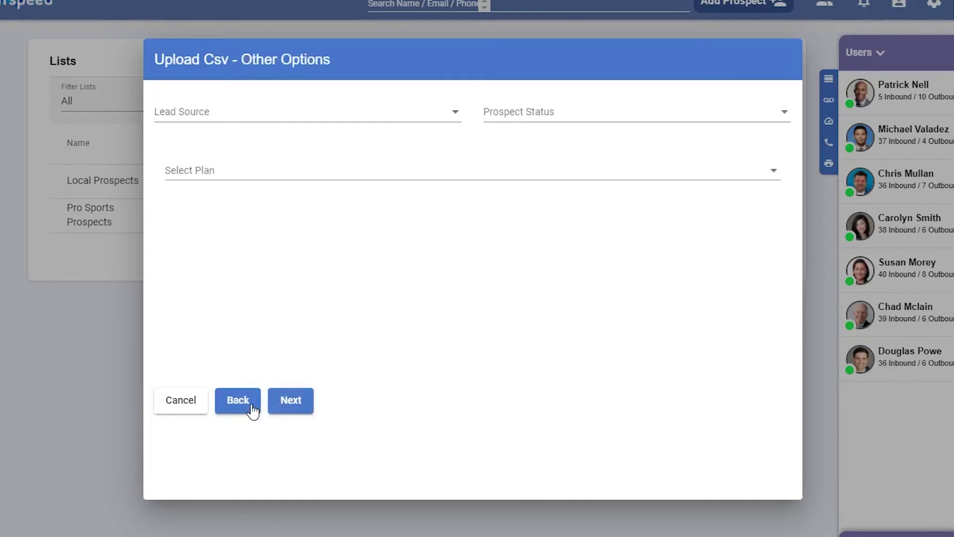
# - Set lead source Hometownquotes, prospect status Non Customer and plan Total Package
pyautogui.click(334, 128)
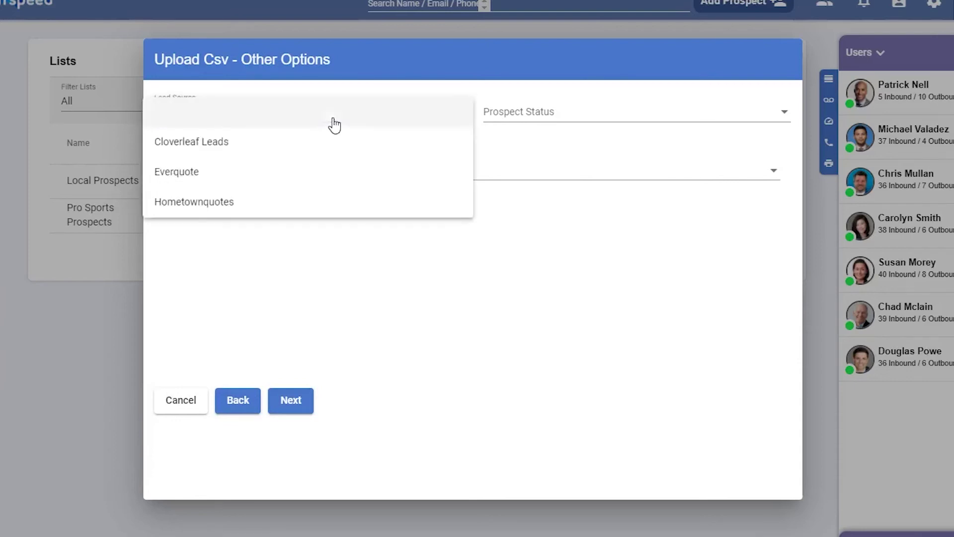
pyautogui.click(318, 211)
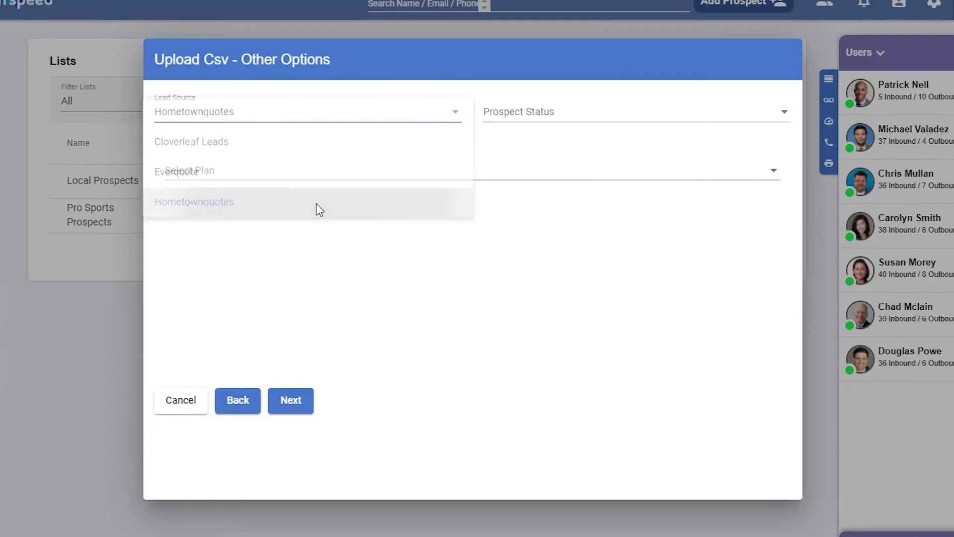
pyautogui.click(588, 113)
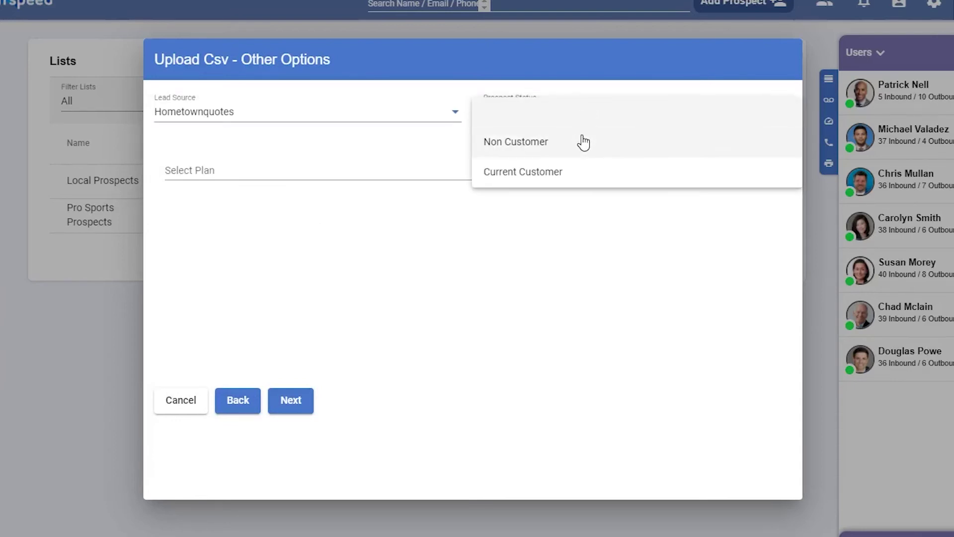
pyautogui.click(584, 142)
pyautogui.click(578, 171)
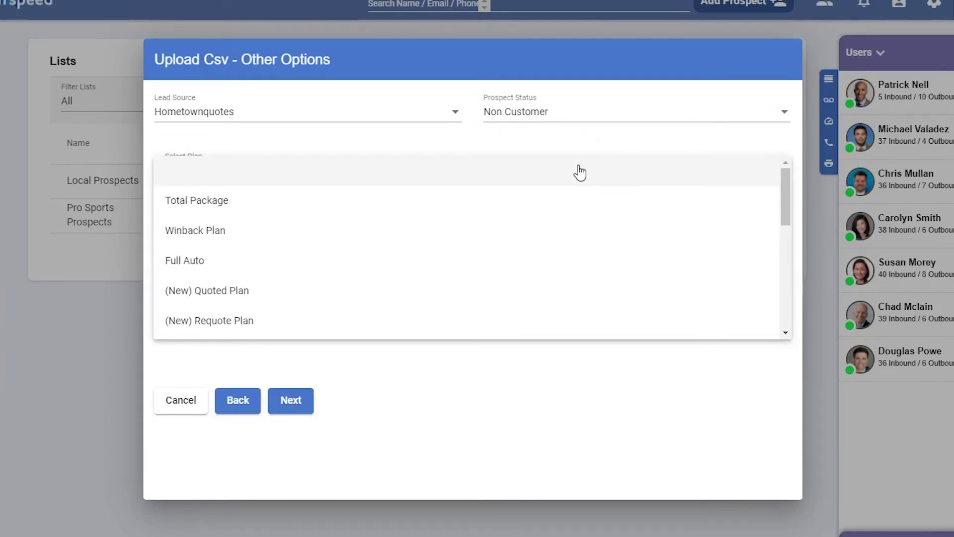
pyautogui.scroll(-3, 579, 173)
pyautogui.scroll(-3, 580, 172)
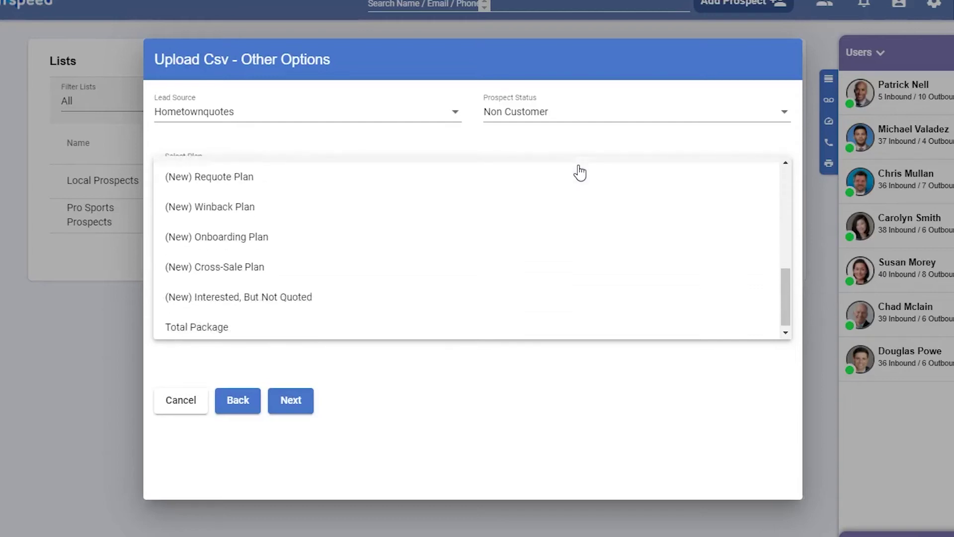
pyautogui.scroll(5, 580, 172)
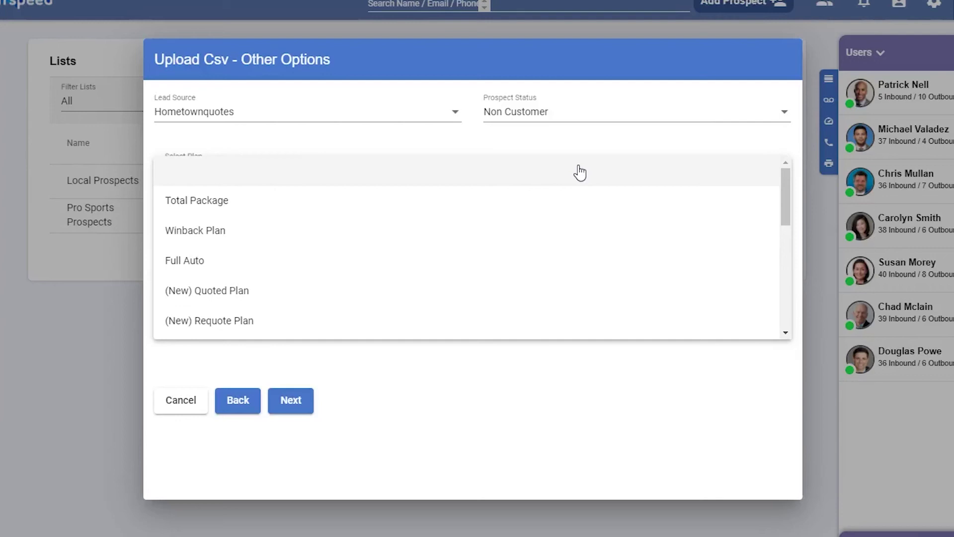
pyautogui.click(569, 200)
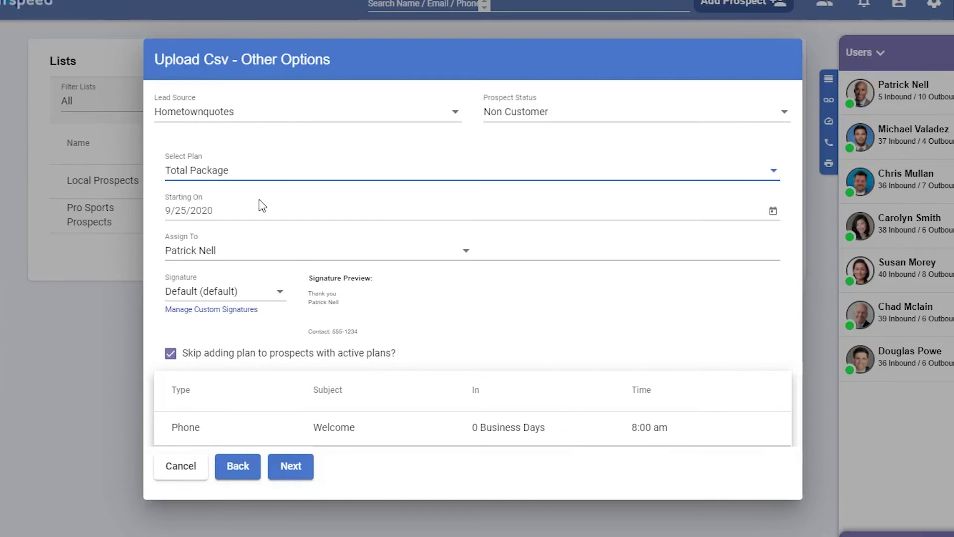
# - Keep the default assignee for the Total Package plan and continue to Map Fields
pyautogui.click(266, 254)
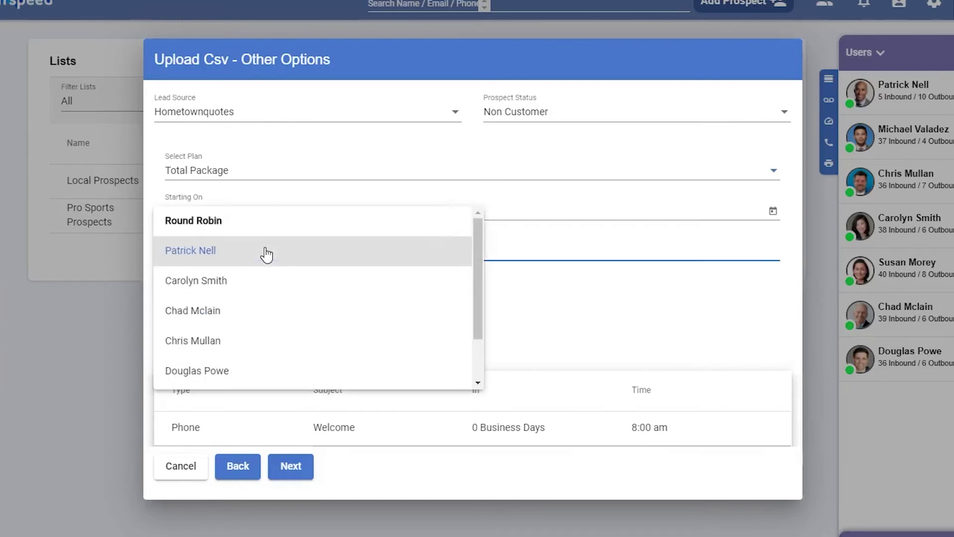
pyautogui.scroll(-2, 249, 321)
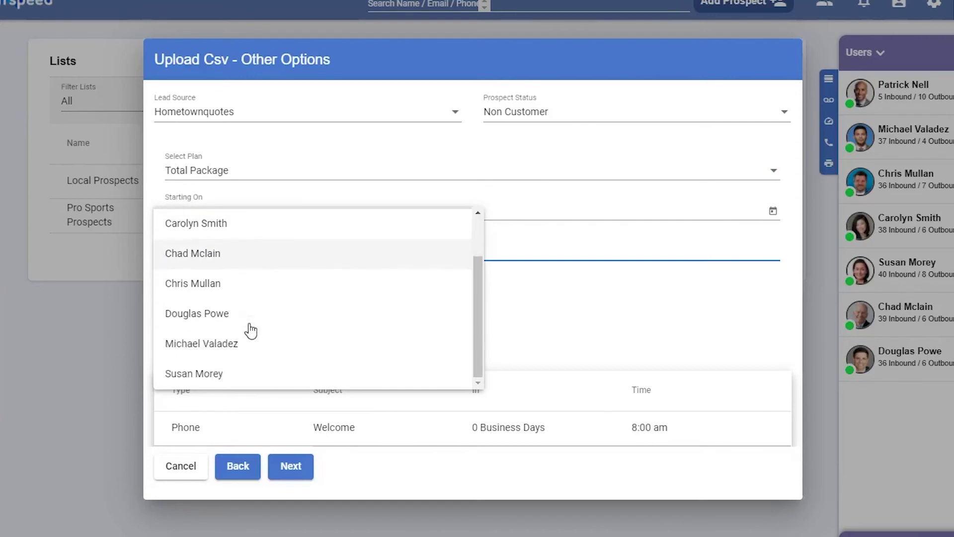
pyautogui.scroll(2, 249, 330)
pyautogui.click(260, 261)
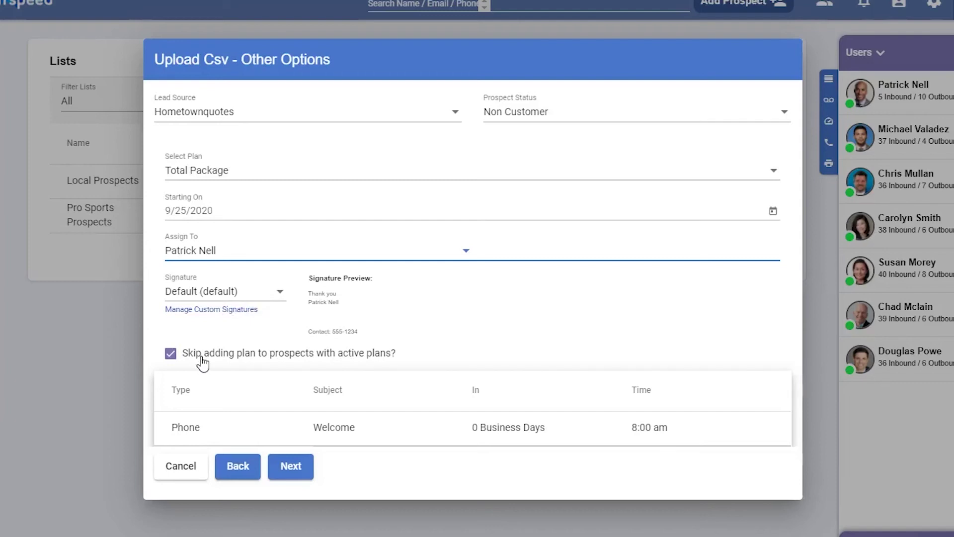
pyautogui.click(290, 467)
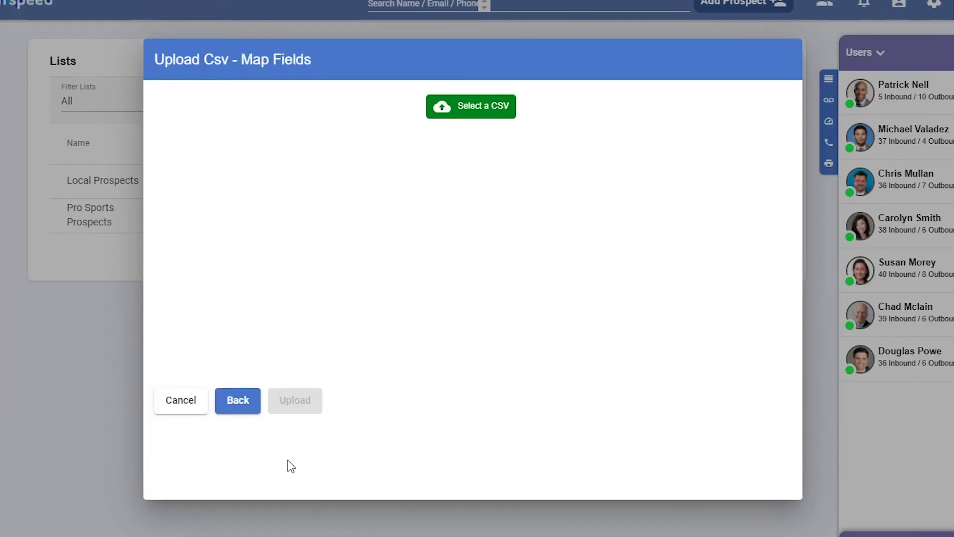
# - Load LocalProspects.csv, map its Phone column to Phone Cell and start the upload
pyautogui.click(470, 106)
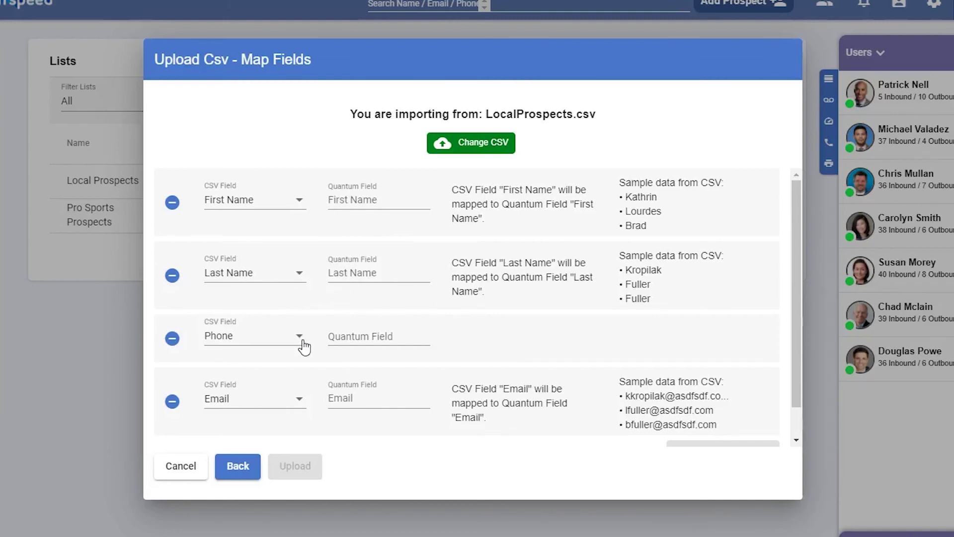
pyautogui.click(348, 338)
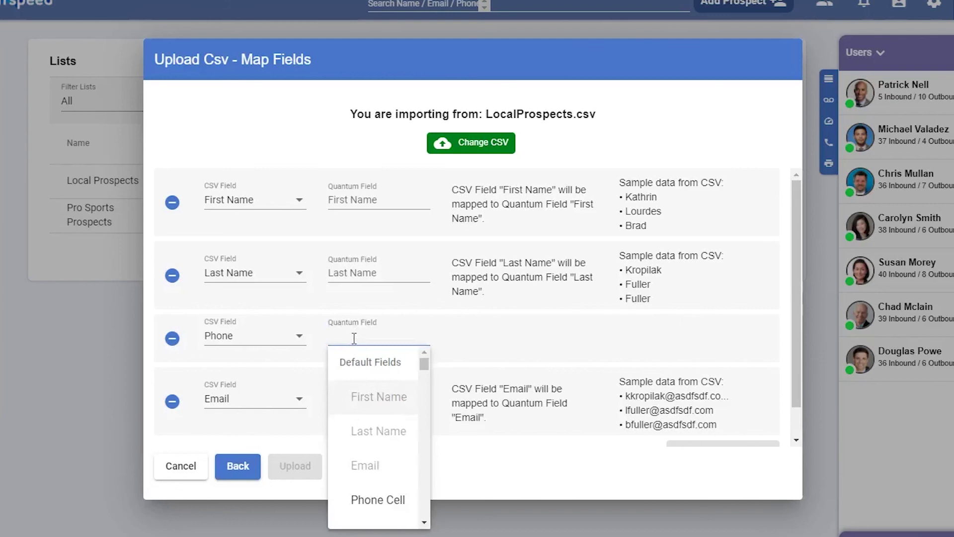
pyautogui.scroll(-1, 387, 415)
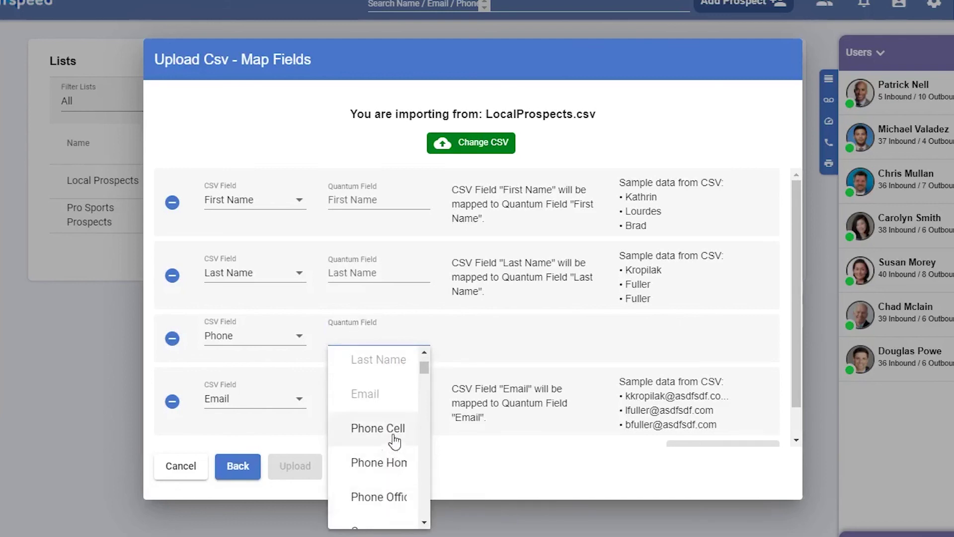
pyautogui.click(393, 433)
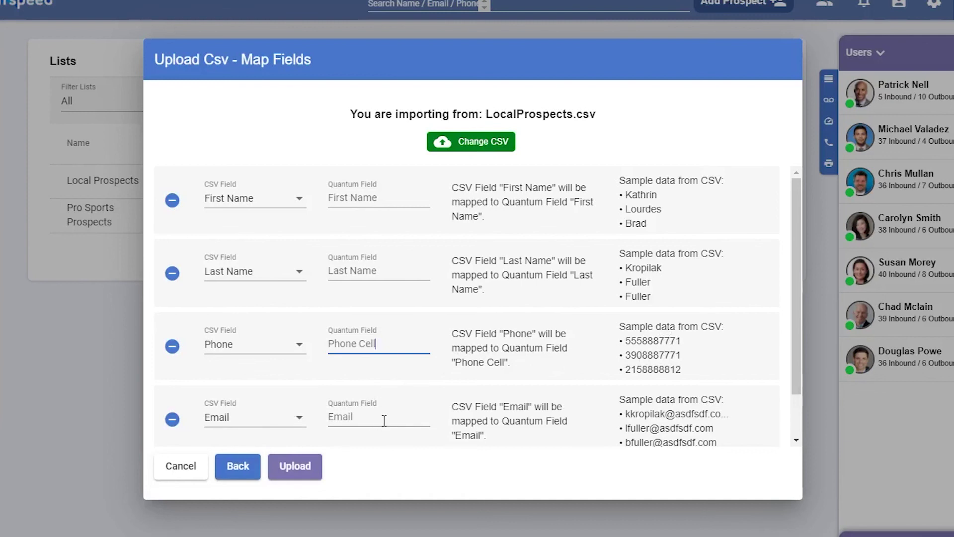
pyautogui.click(308, 472)
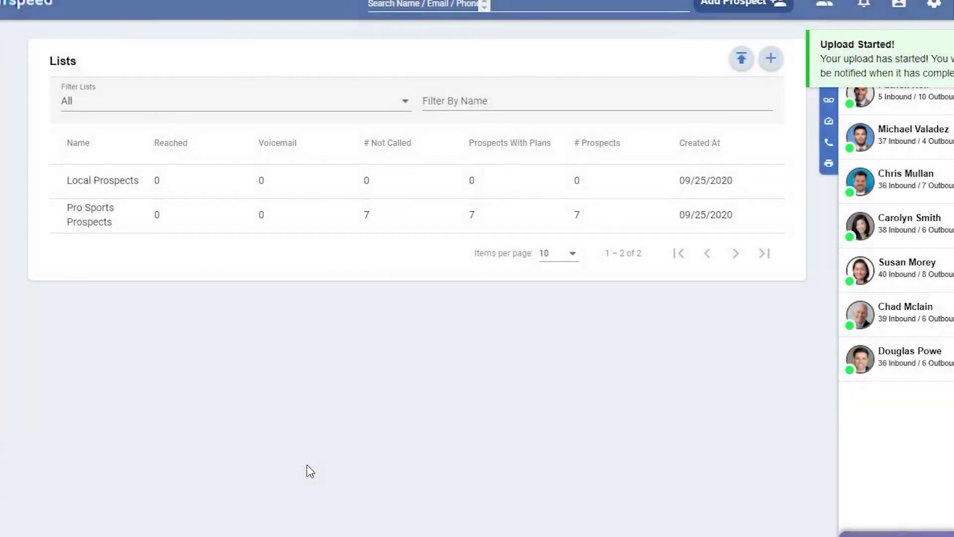